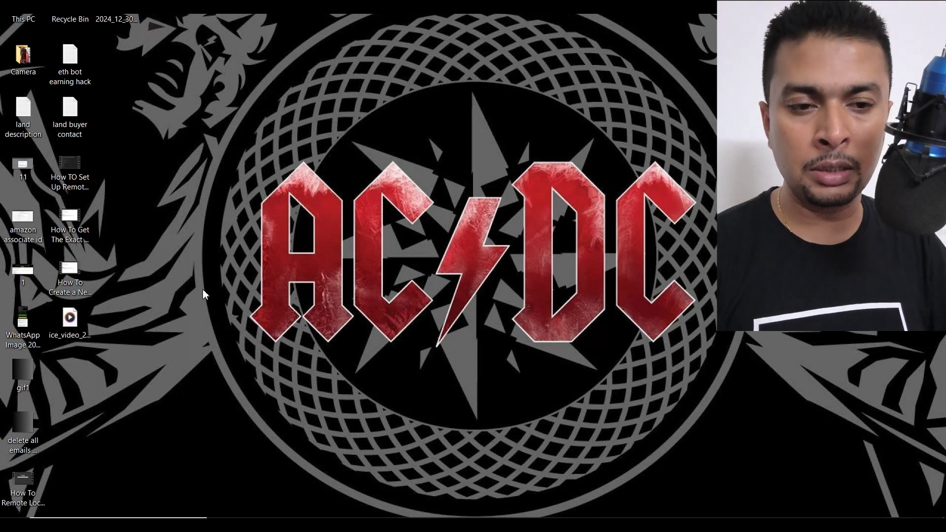
# Browse from This PC to C:\Windows\SoftwareDistribution\Download to check its contents
pyautogui.press('super')
pyautogui.write('this pc')
pyautogui.press('Return')
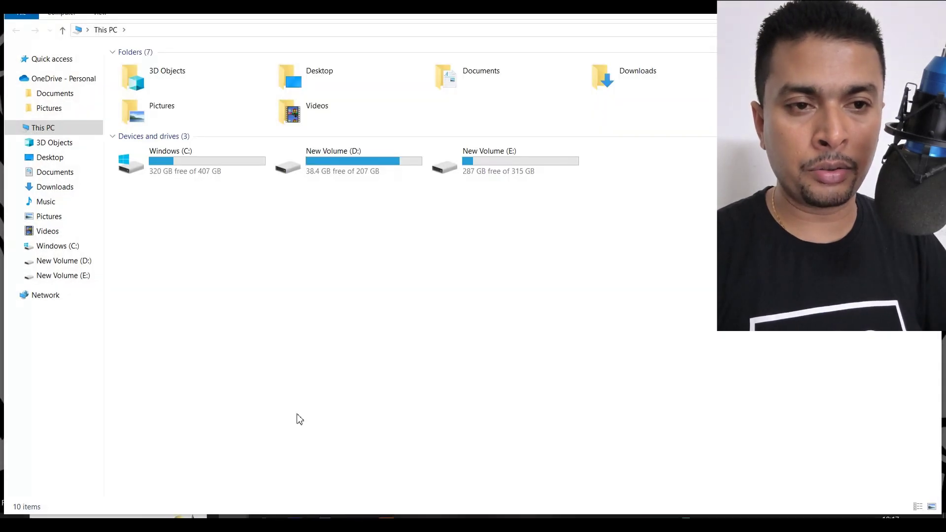
pyautogui.doubleClick(159, 169)
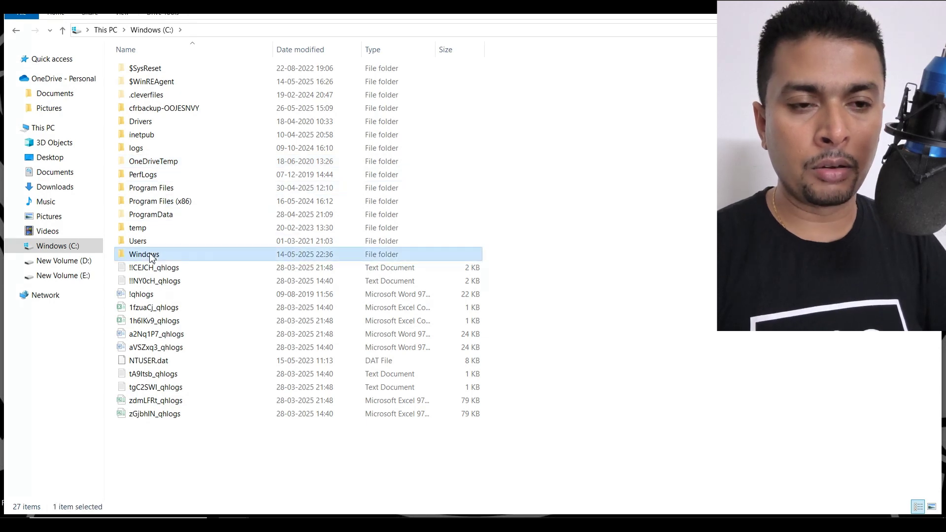
pyautogui.doubleClick(148, 255)
pyautogui.click(151, 257)
pyautogui.scroll(-9, 158, 257)
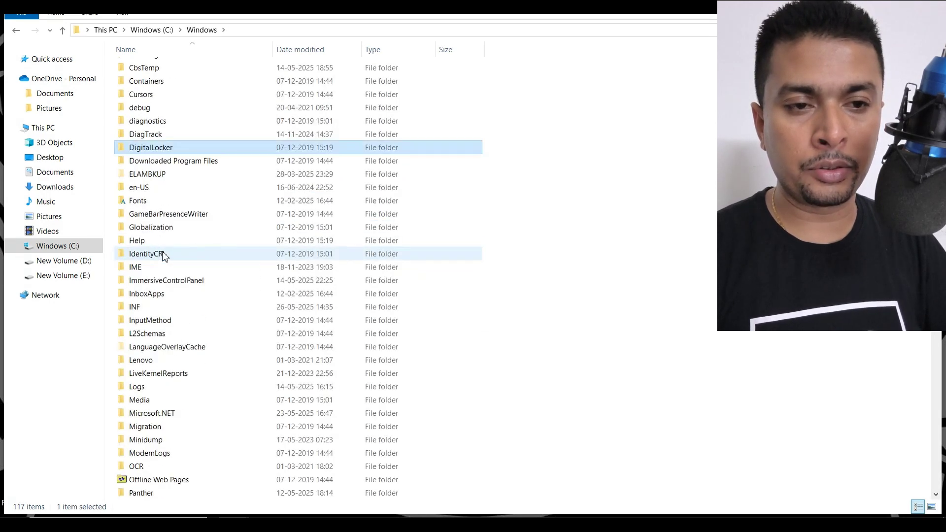
pyautogui.scroll(-8, 164, 256)
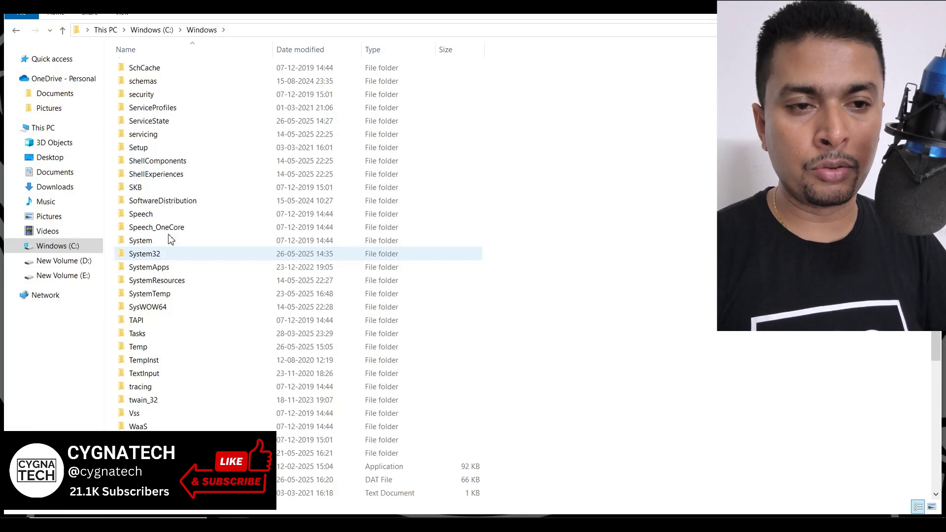
pyautogui.doubleClick(169, 203)
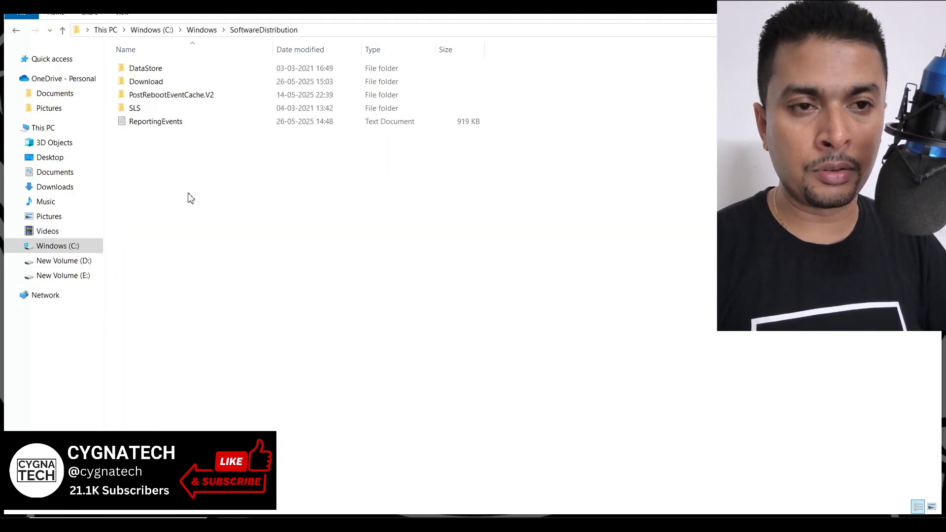
pyautogui.doubleClick(158, 82)
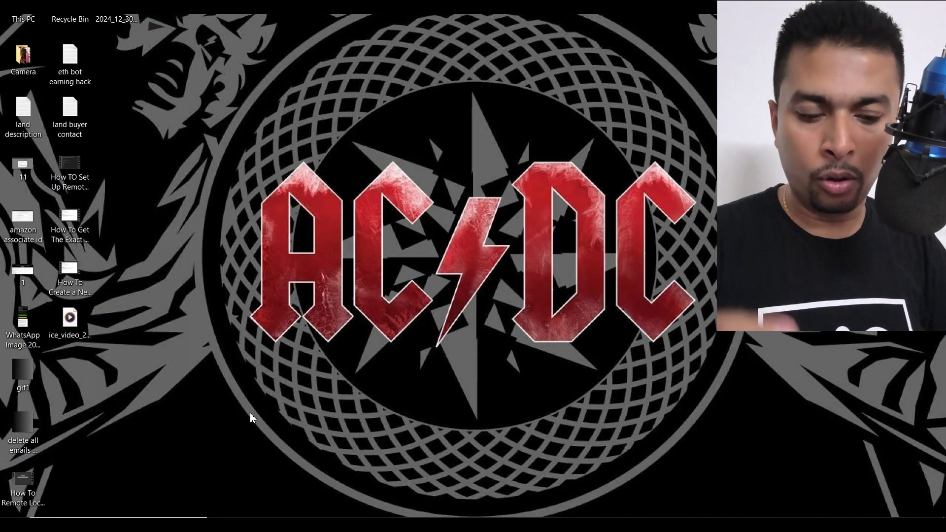
# Open C:\Windows\Temp with Run 'temp' and delete everything, skipping all in-use files
pyautogui.press('super+r')
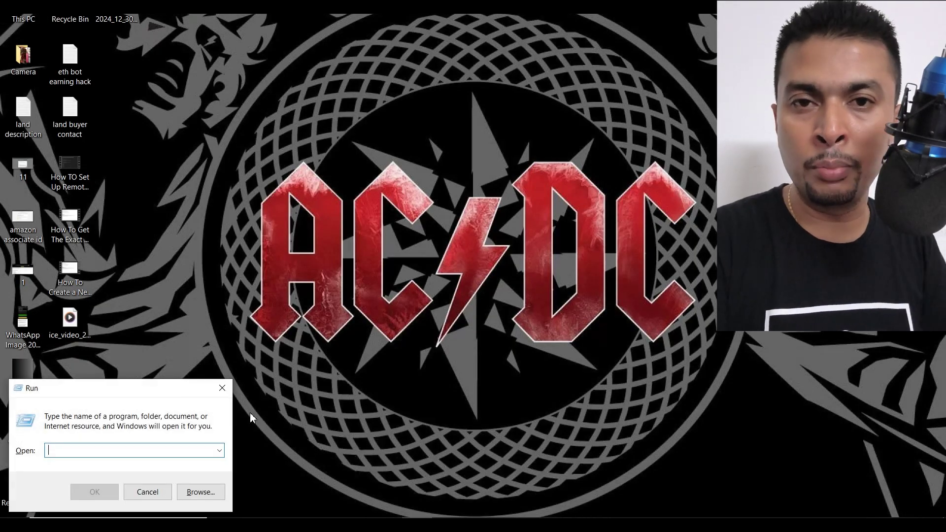
pyautogui.write('temp')
pyautogui.press('Return')
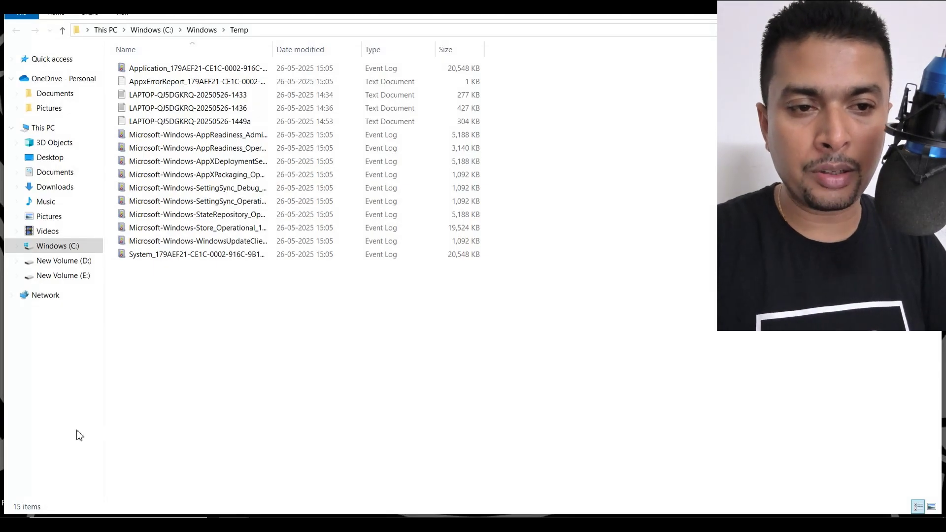
pyautogui.press('Down')
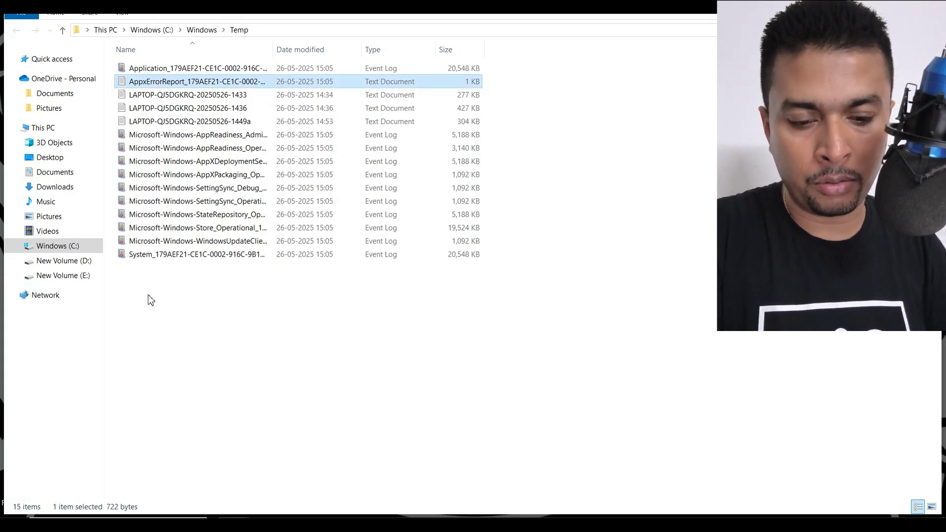
pyautogui.hotkey('ctrl', 'a')
pyautogui.press('Delete')
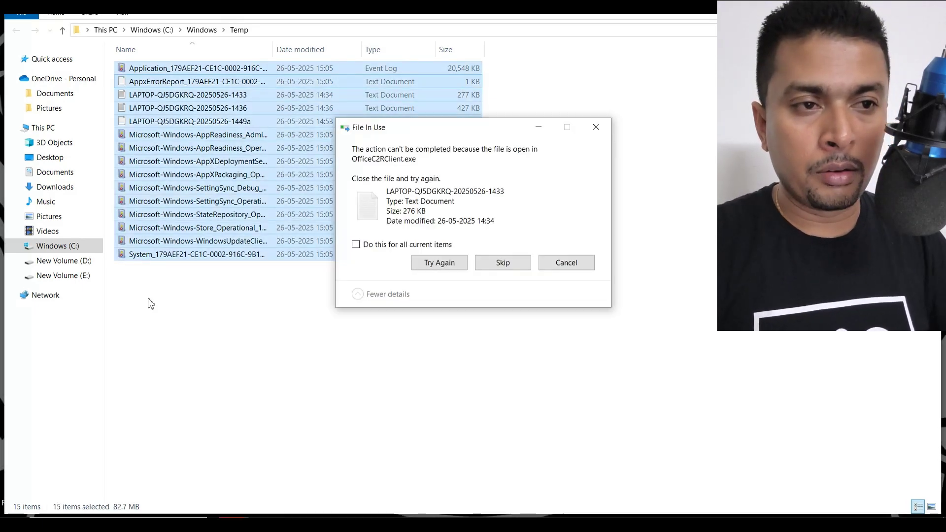
pyautogui.click(356, 245)
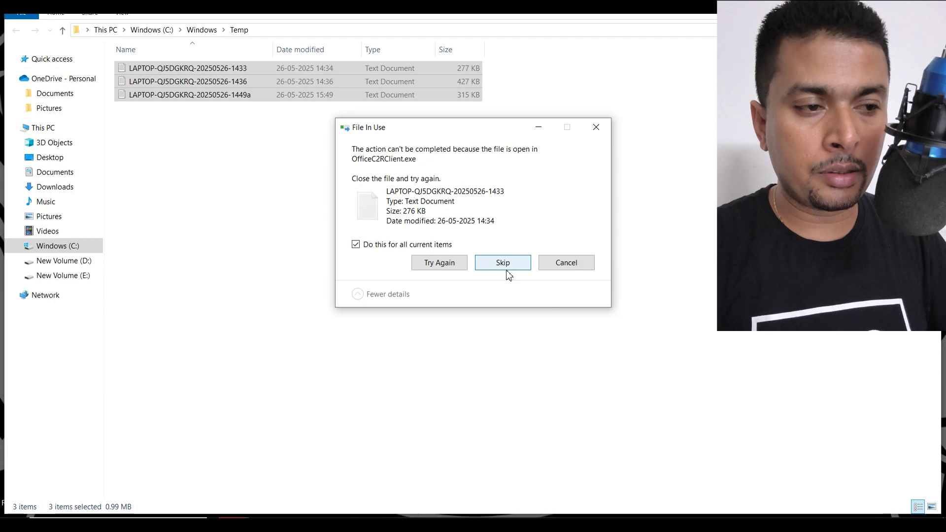
pyautogui.click(505, 266)
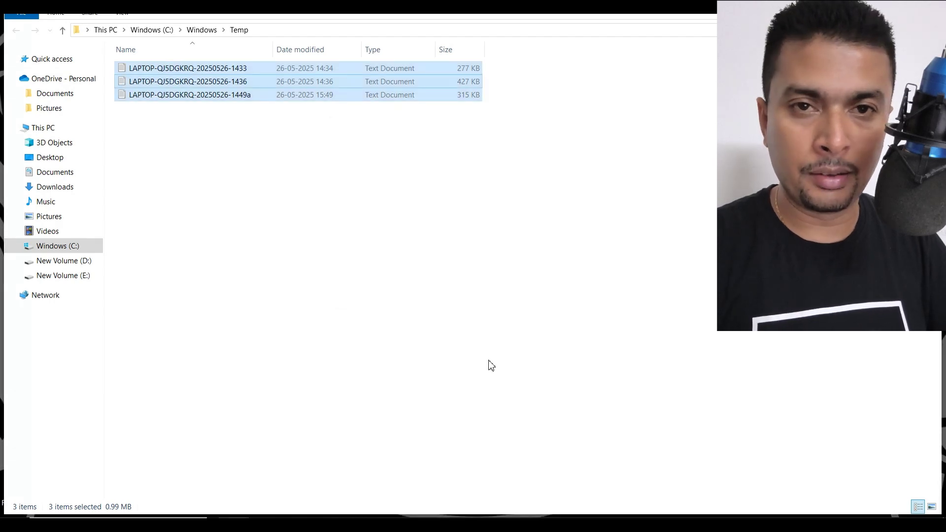
pyautogui.press('super+d')
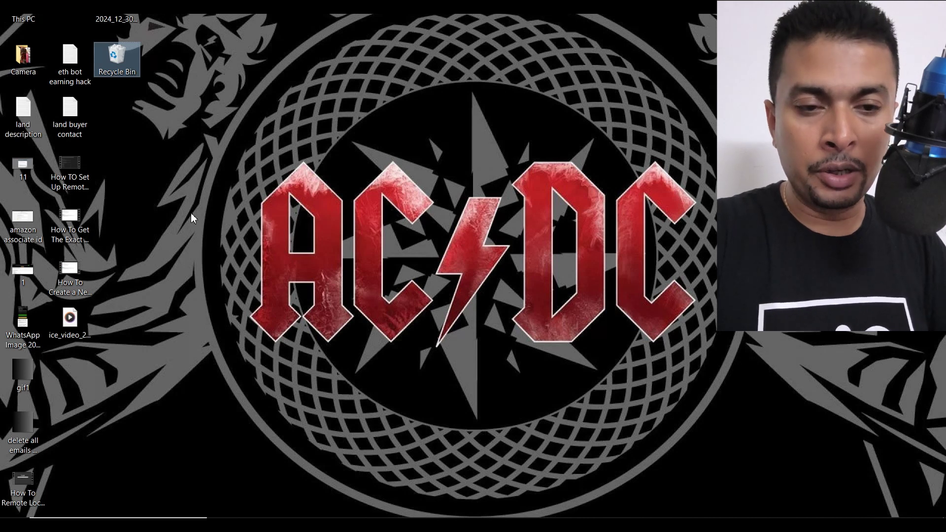
# Open '%temp%' from Run and delete all its contents, skipping the 12 in-use items
pyautogui.press('super+r')
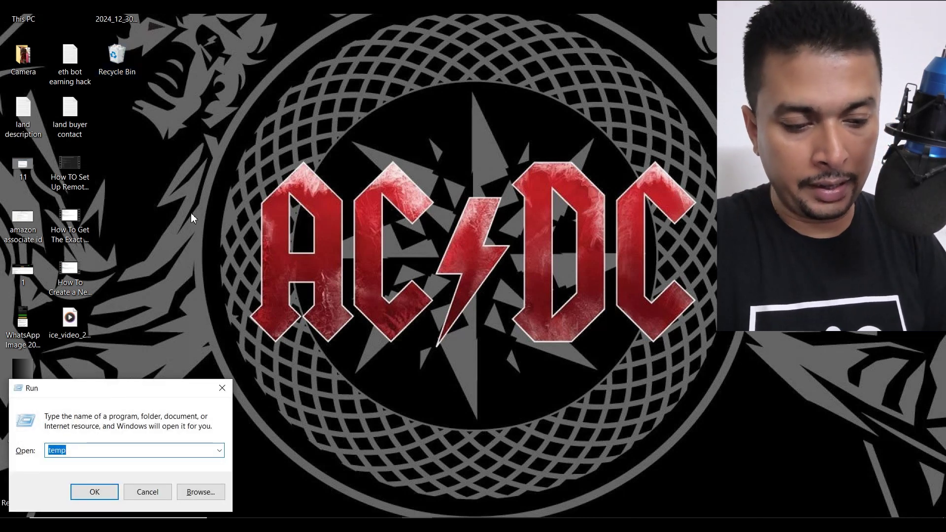
pyautogui.write('%')
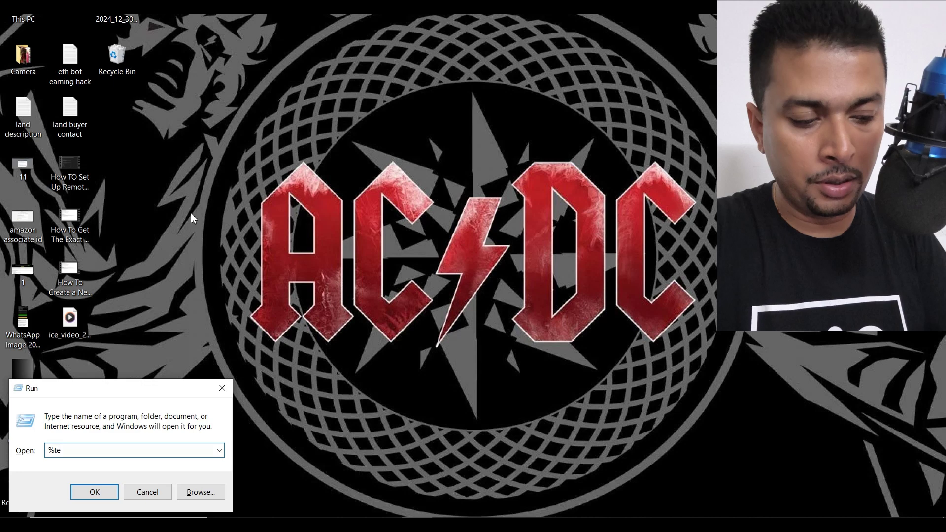
pyautogui.write('temp%')
pyautogui.press('Return')
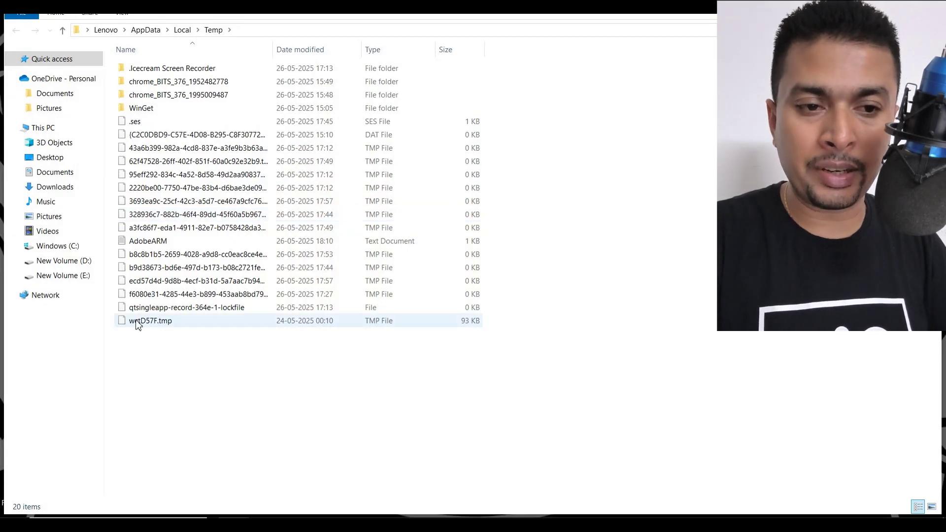
pyautogui.hotkey('ctrl', 'a')
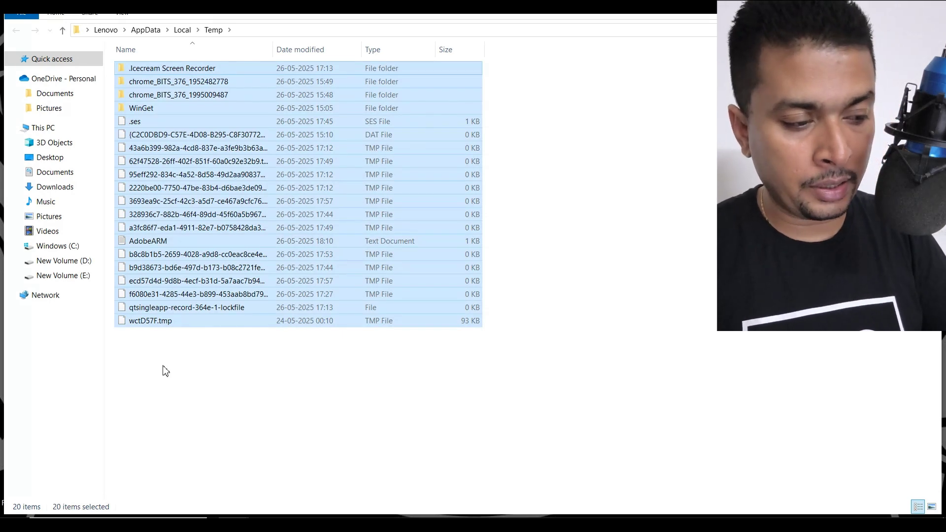
pyautogui.press('Delete')
pyautogui.click(502, 252)
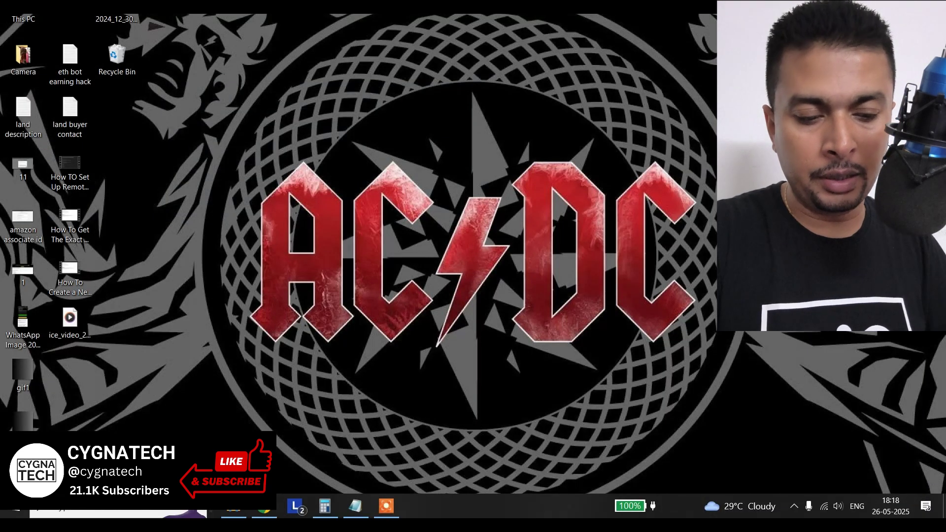
# Open Prefetch and delete all 81 files, skipping the one held open by SysMain
pyautogui.press('super+r')
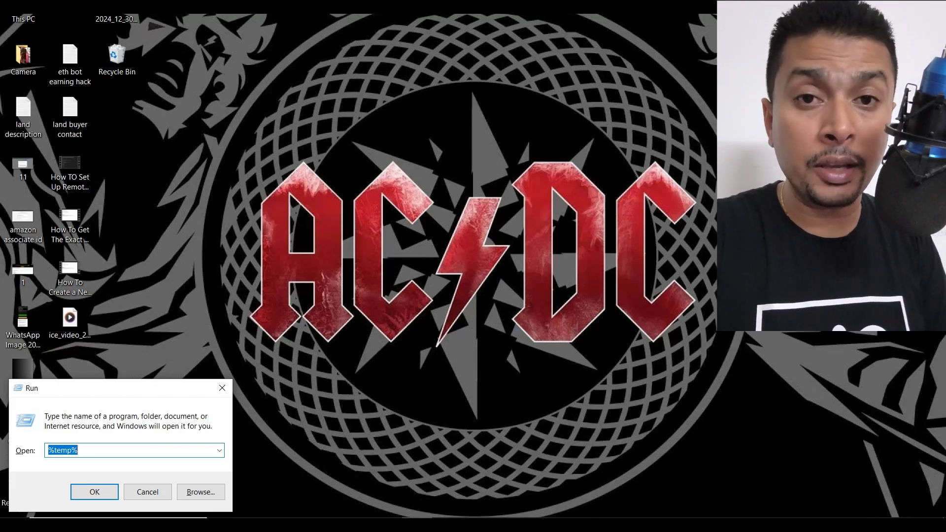
pyautogui.write('prefetch')
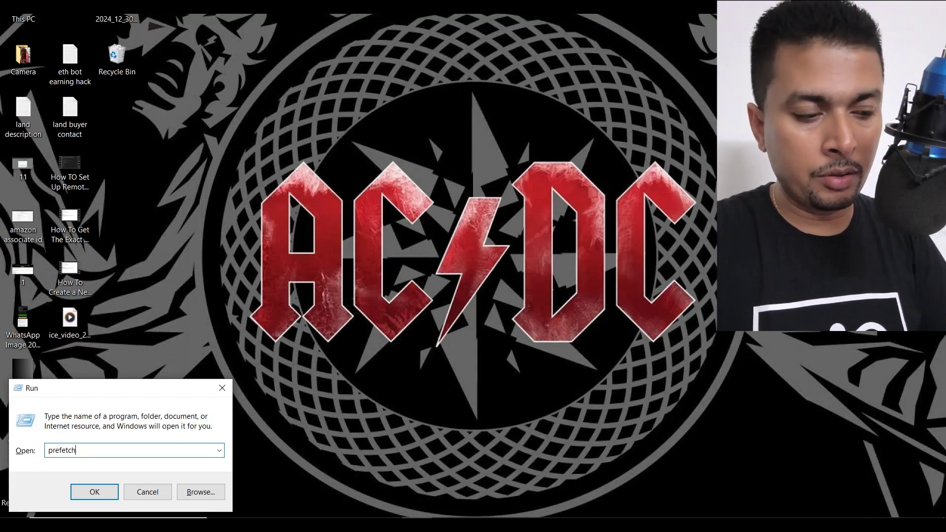
pyautogui.press('Return')
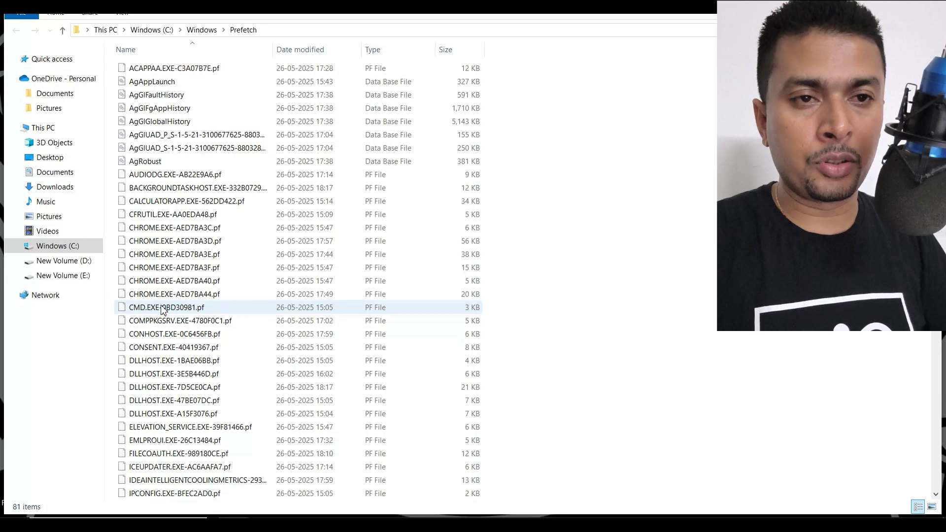
pyautogui.hotkey('ctrl', 'a')
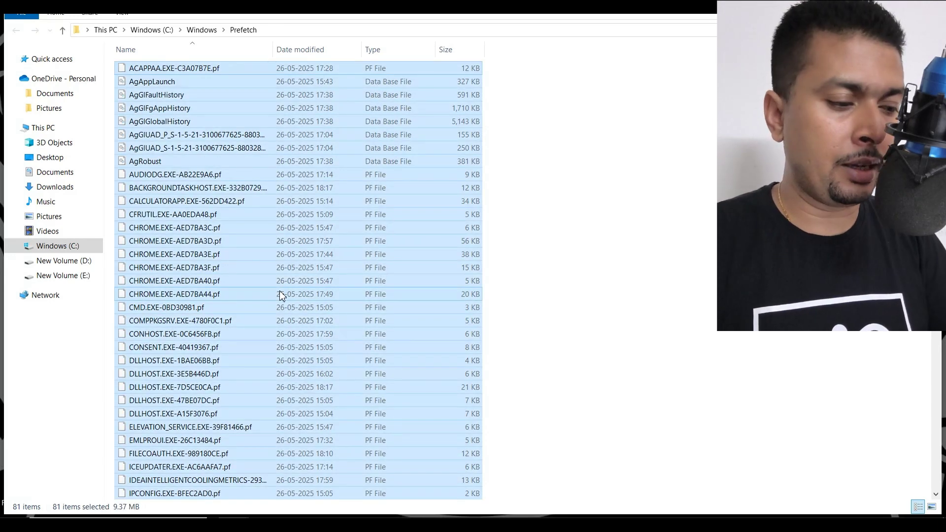
pyautogui.press('Delete')
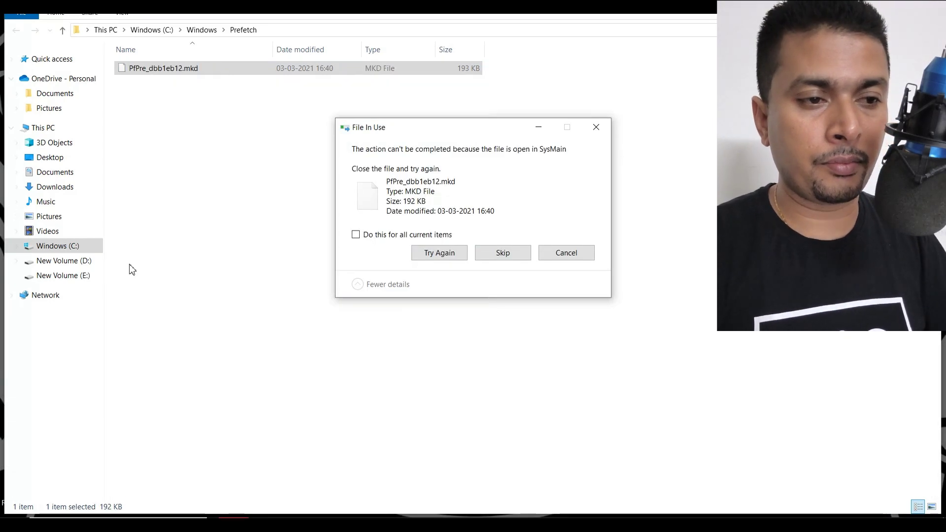
pyautogui.click(356, 235)
pyautogui.click(501, 253)
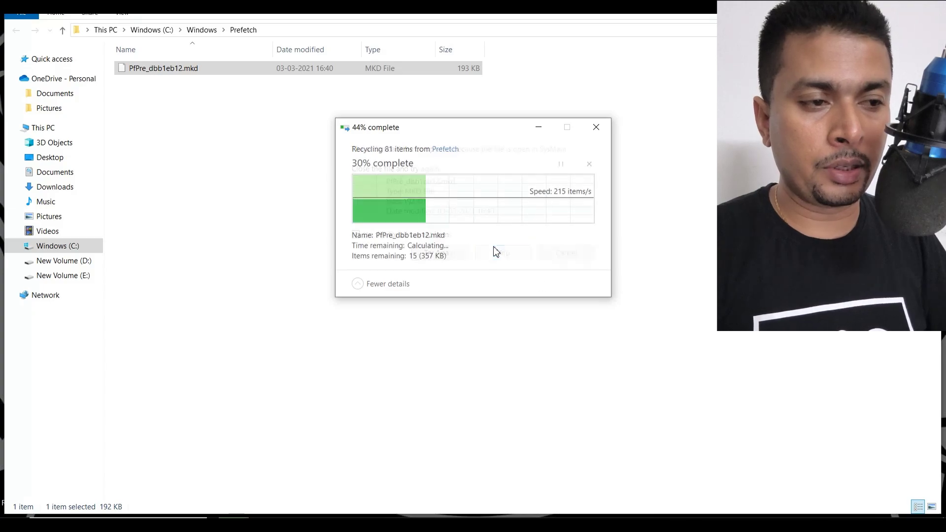
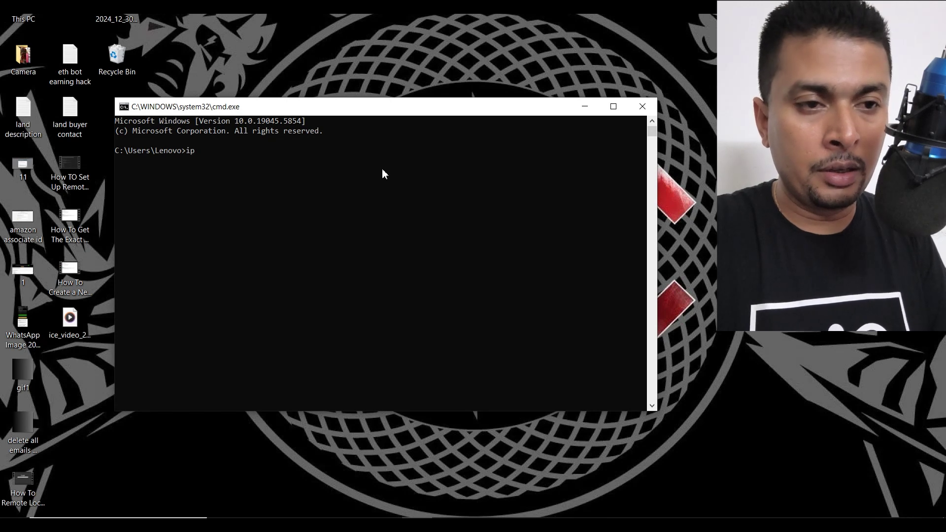
# Flush the DNS resolver cache with ipconfig/flushDNS, then close Command Prompt
pyautogui.write('con')
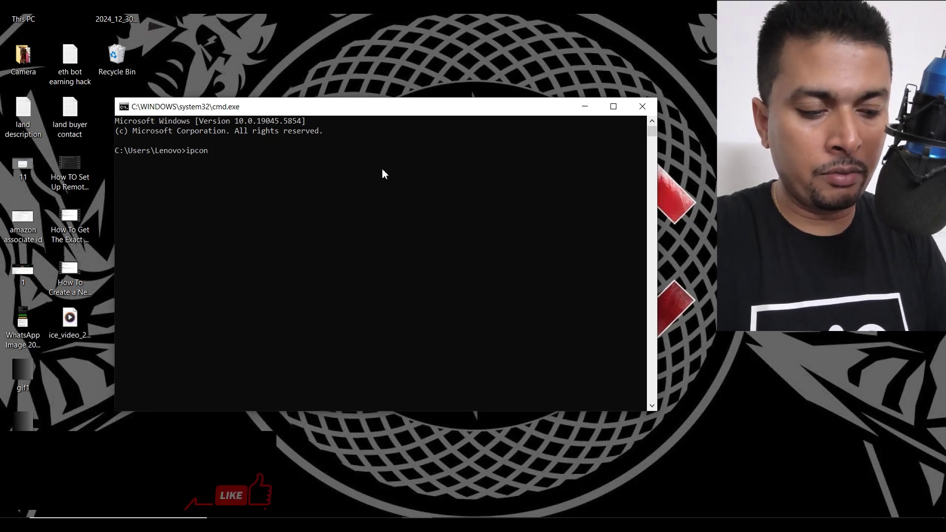
pyautogui.write('fig/fl')
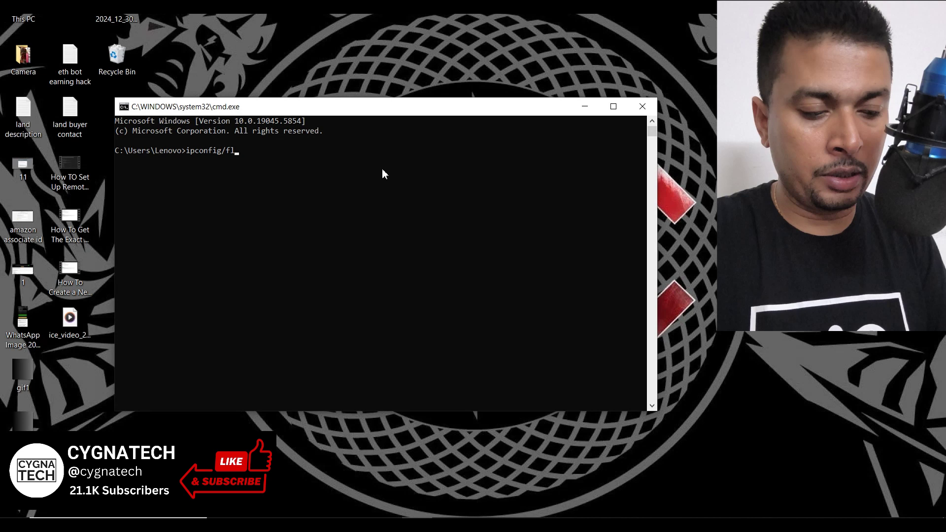
pyautogui.write('ushDNS')
pyautogui.press('Return')
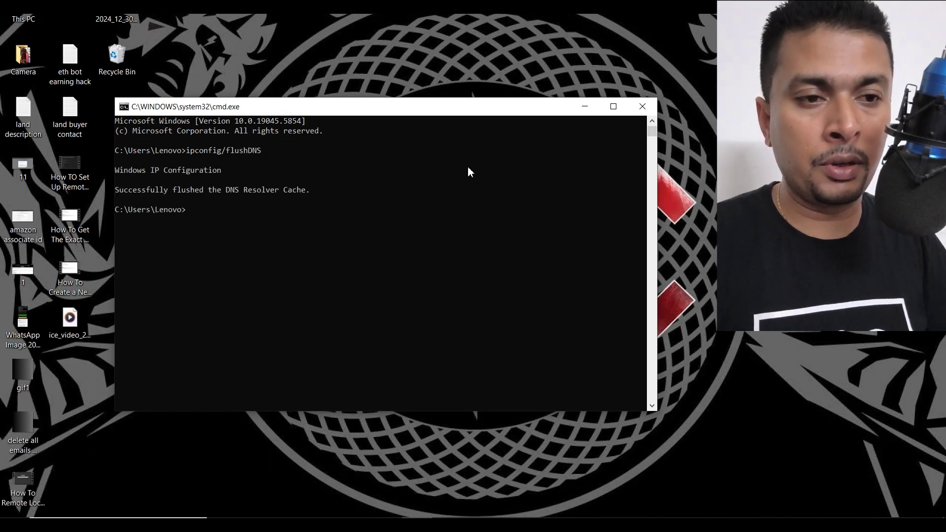
pyautogui.click(648, 110)
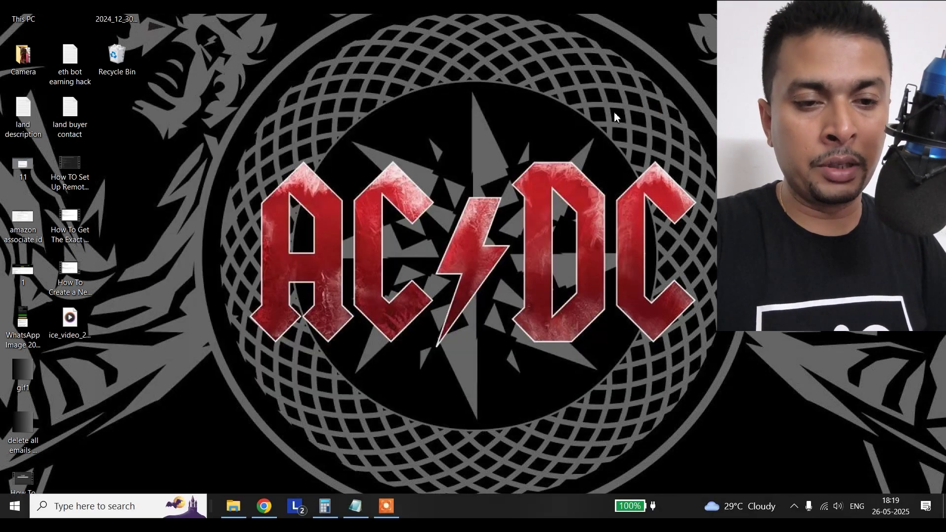
# Run wsreset to reset the Microsoft Store cache, then get the Store window out of the way
pyautogui.press('super+r')
pyautogui.write('ws')
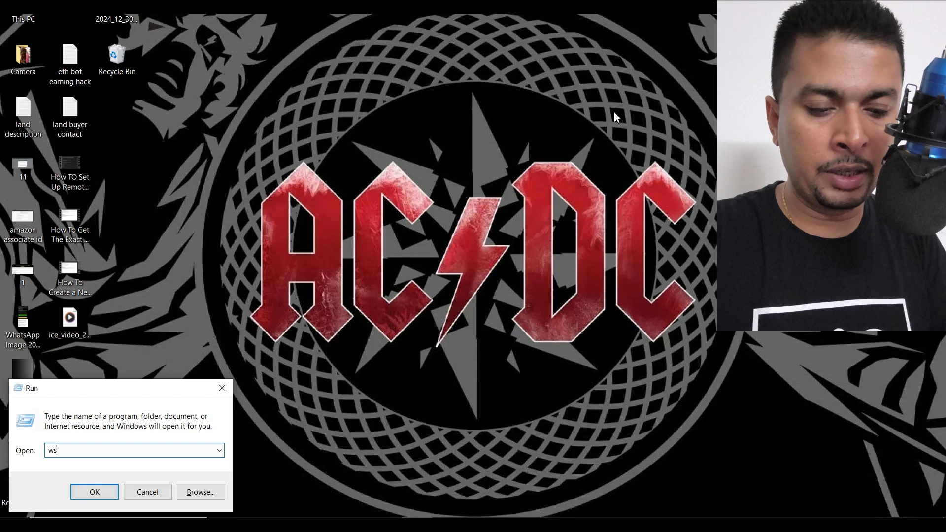
pyautogui.write('reset')
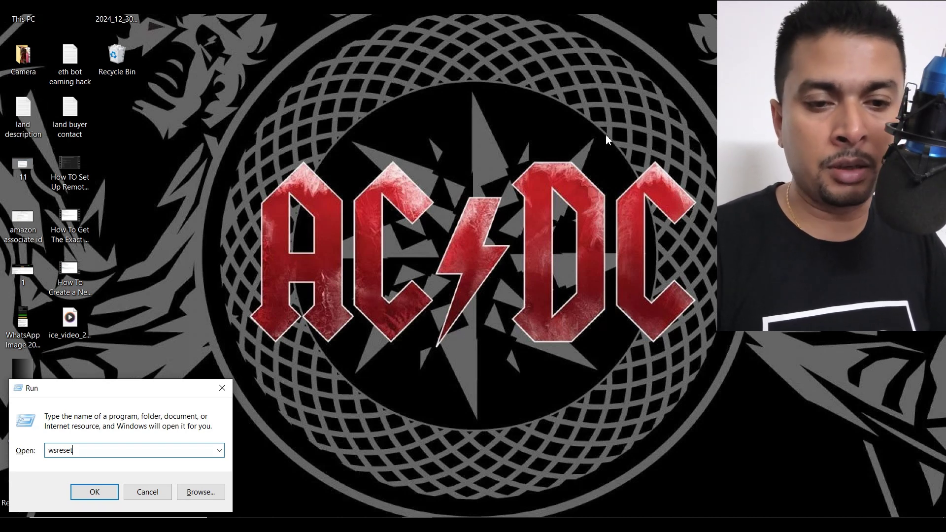
pyautogui.click(95, 495)
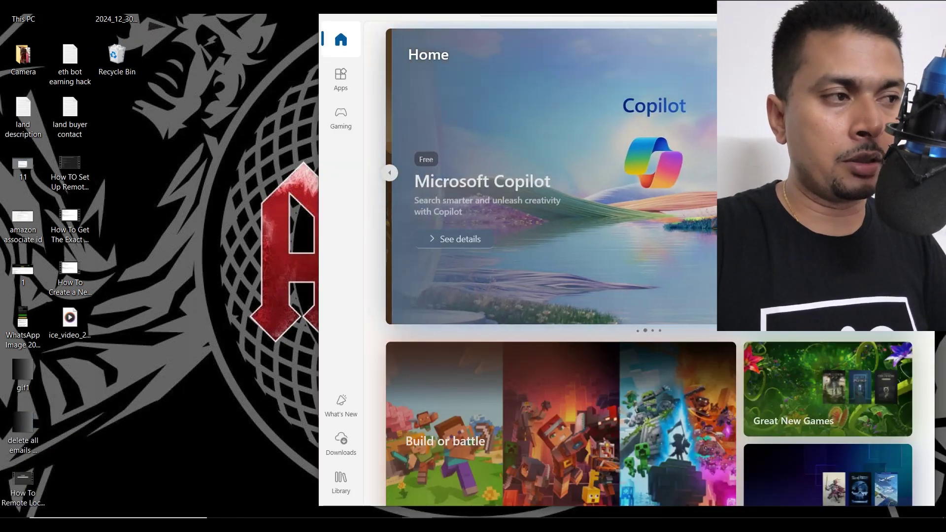
pyautogui.press('super+d')
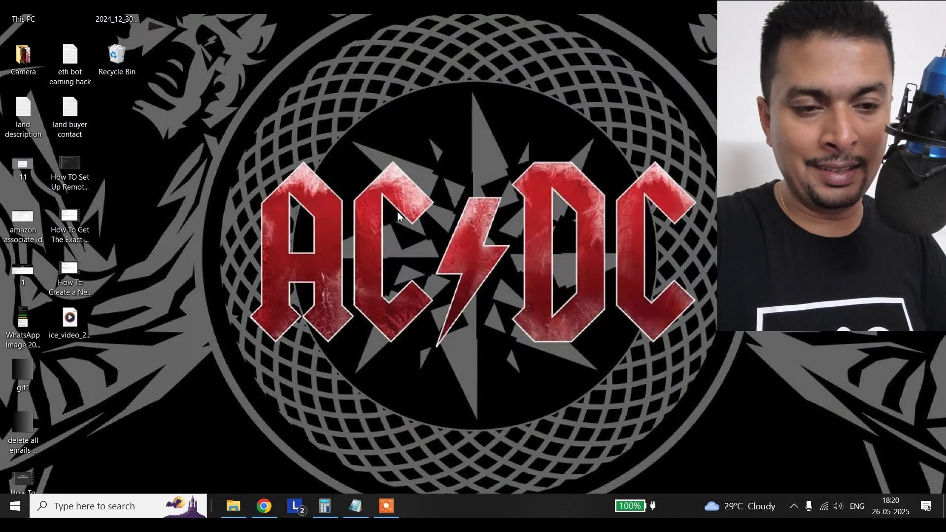
# Clear the device's location history from the Location privacy settings
pyautogui.click(97, 507)
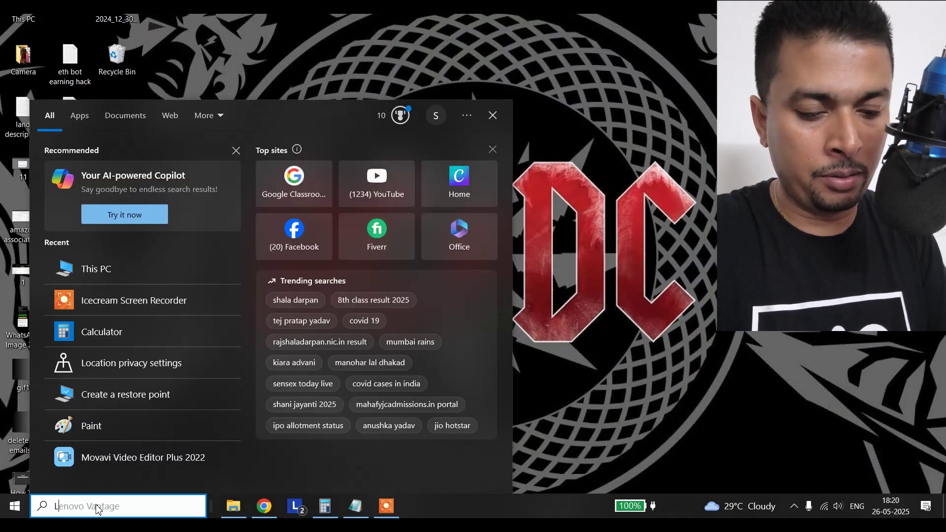
pyautogui.write('location')
pyautogui.press('Return')
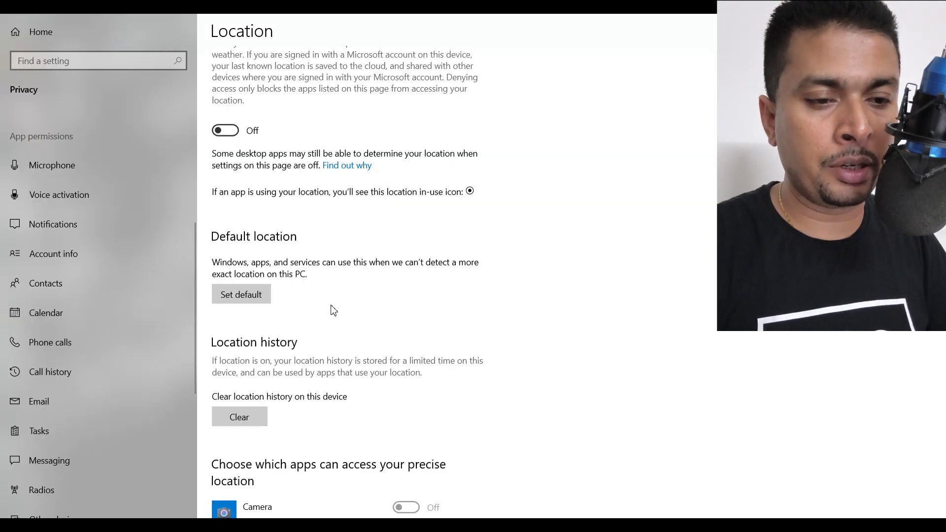
pyautogui.scroll(-5, 330, 308)
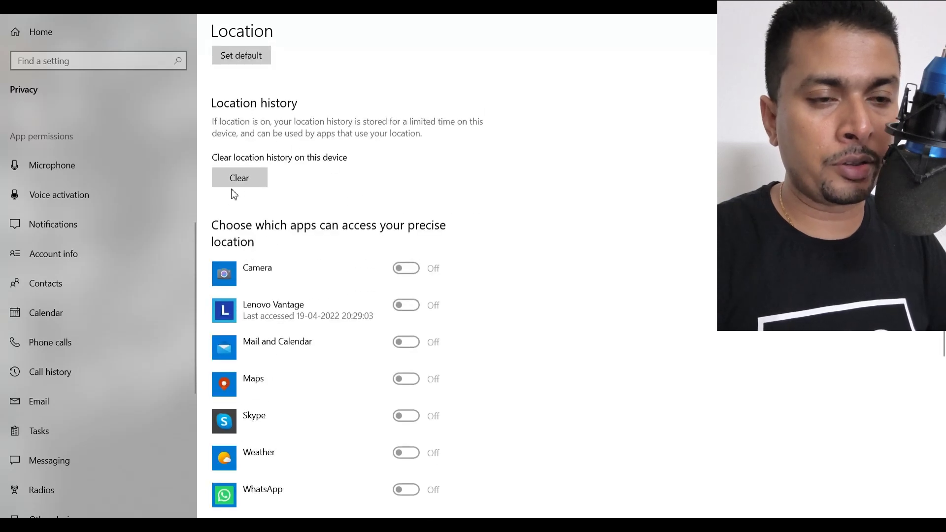
pyautogui.click(240, 179)
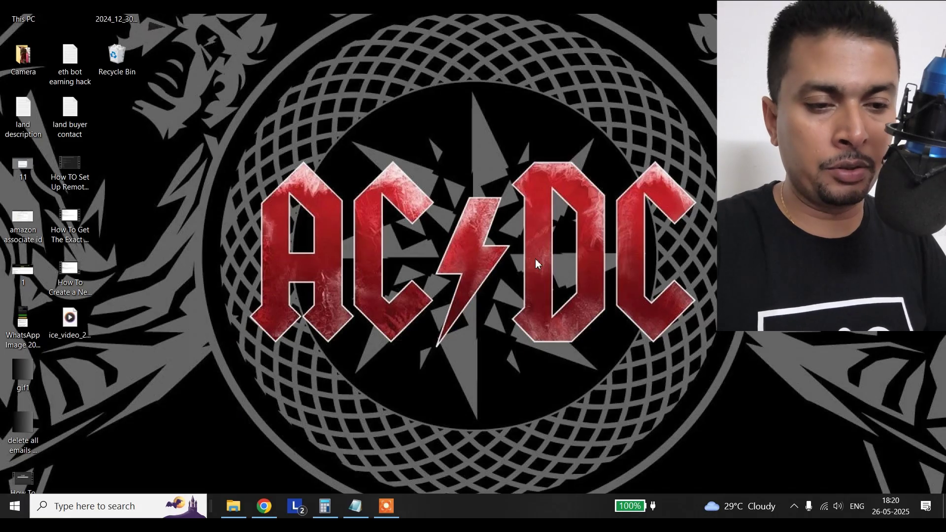
# Clear the File Explorer history from Explorer's Folder Options
pyautogui.click(233, 507)
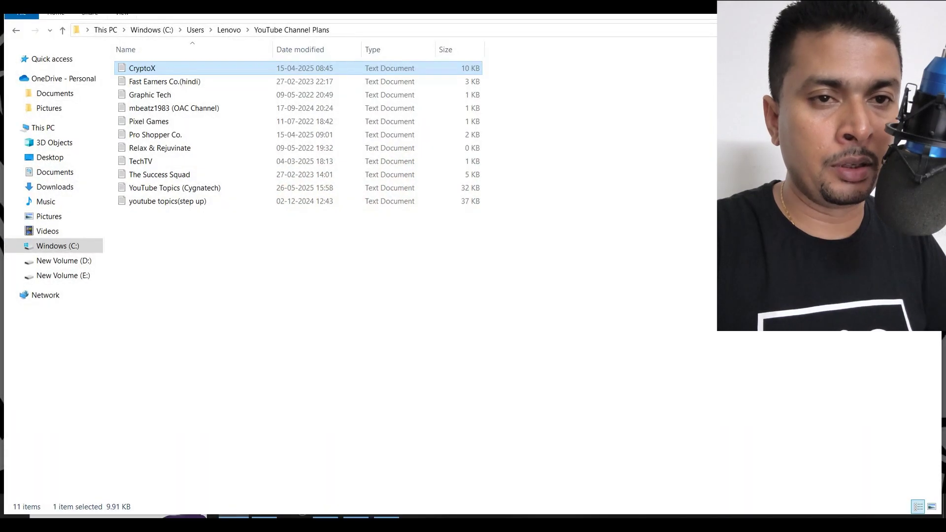
pyautogui.click(28, 17)
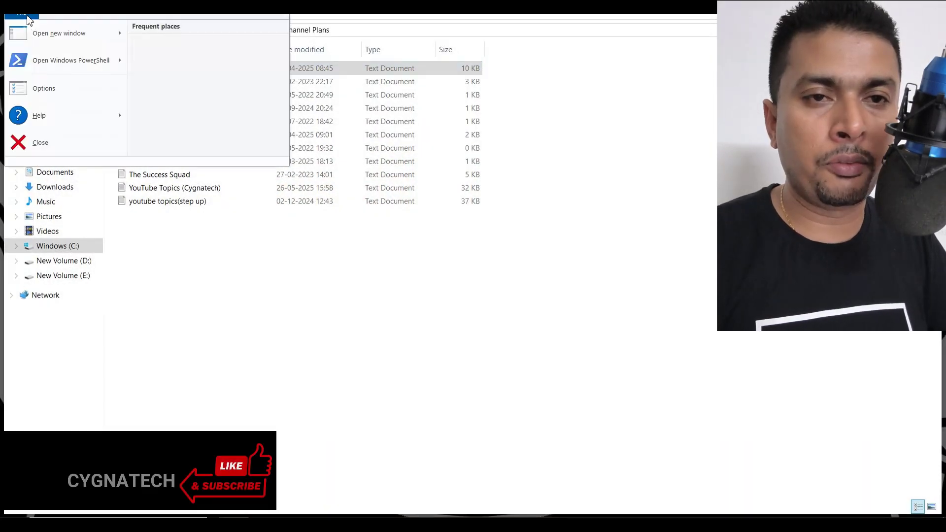
pyautogui.click(63, 91)
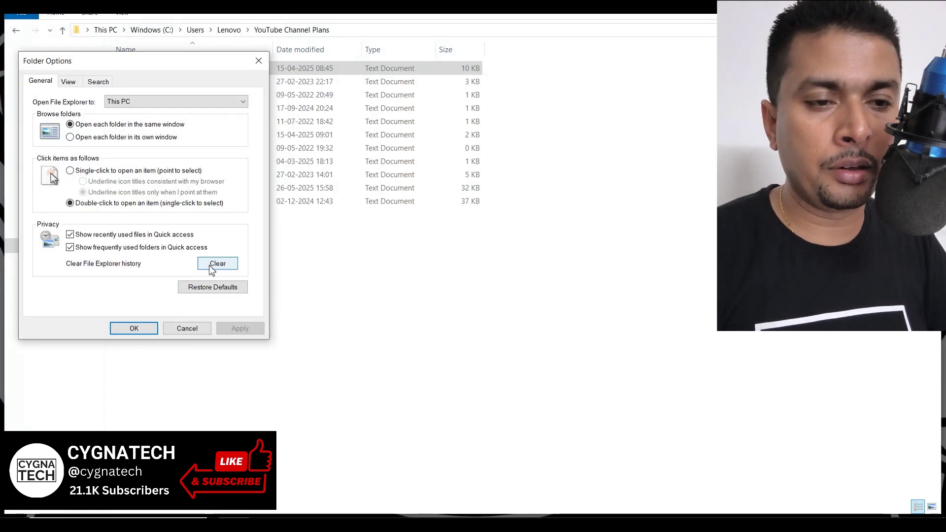
pyautogui.click(218, 264)
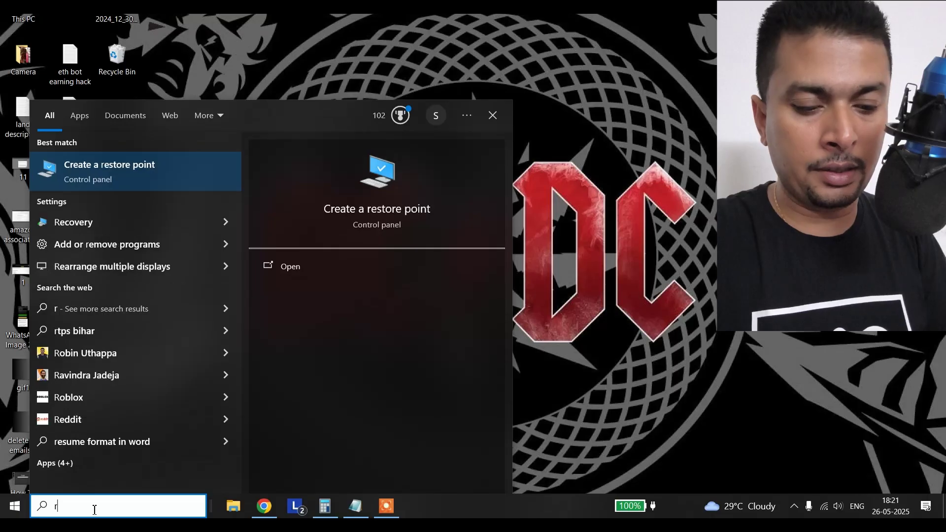
# Delete all existing restore points for the Windows (C:) drive
pyautogui.write('esto')
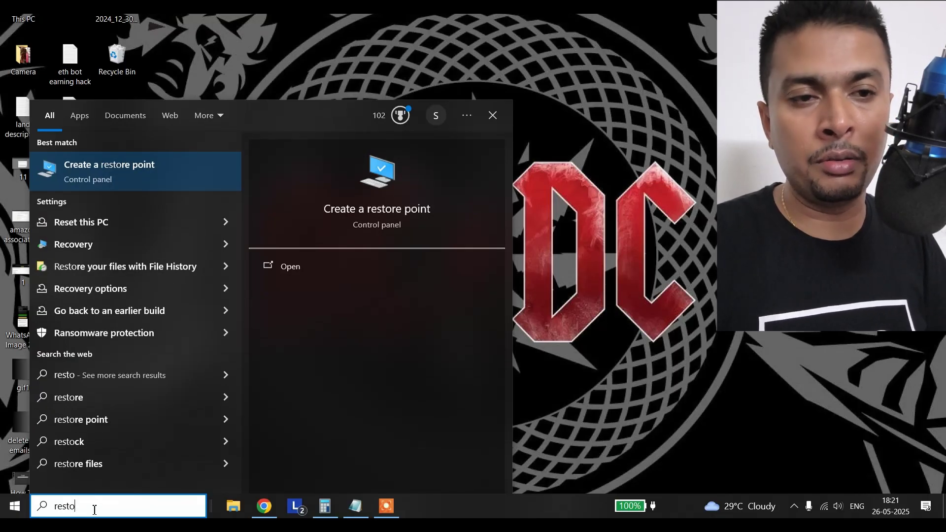
pyautogui.press('Return')
pyautogui.click(131, 184)
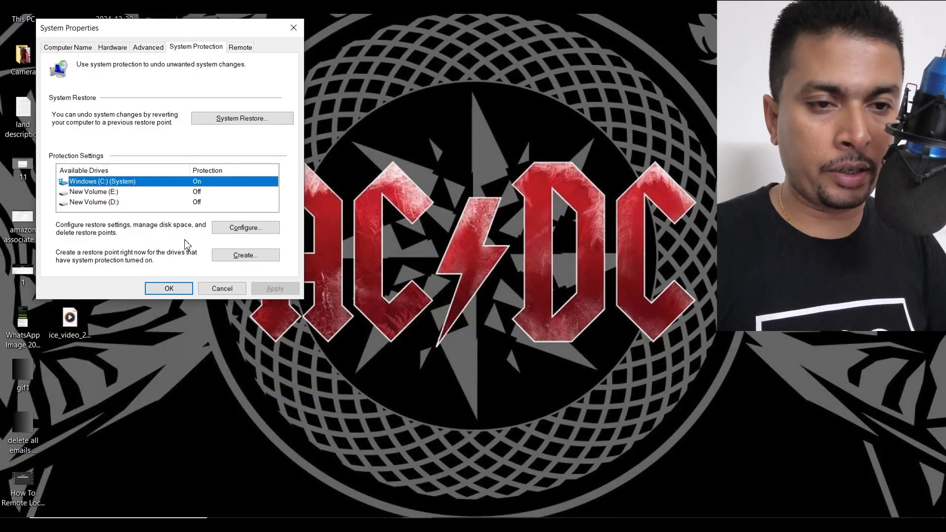
pyautogui.click(241, 229)
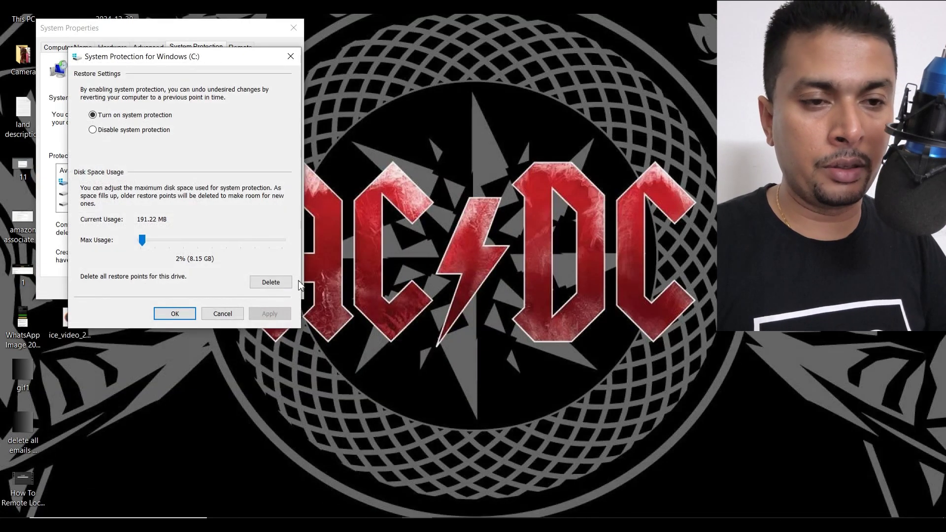
pyautogui.click(269, 280)
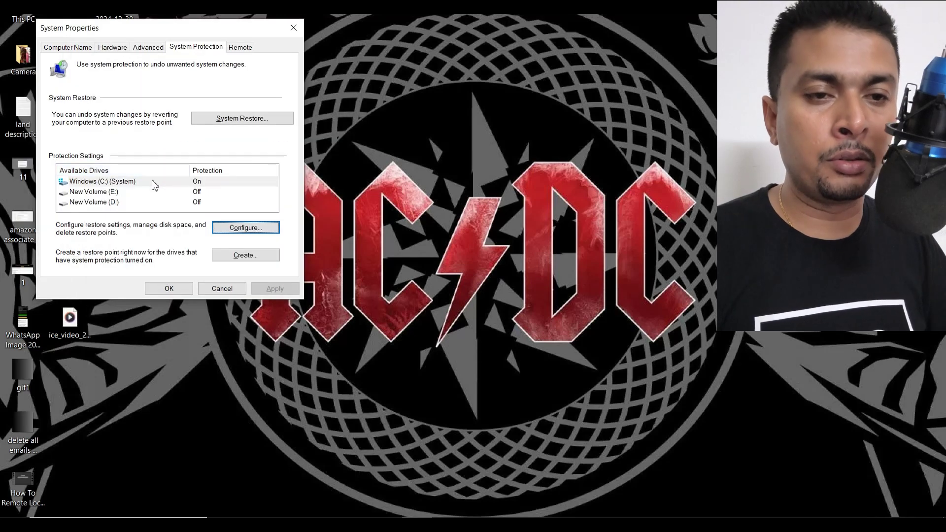
# Create a new restore point named 'test' and close System Properties
pyautogui.click(245, 257)
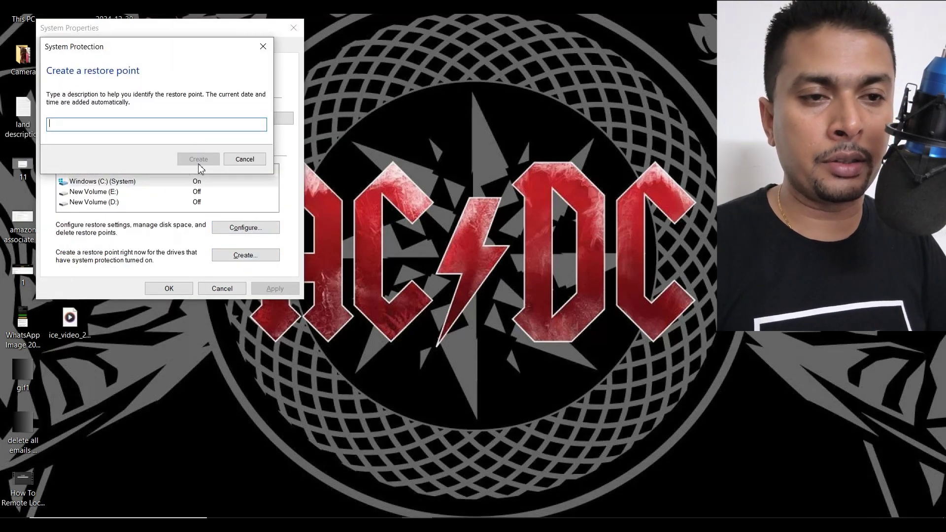
pyautogui.write('test')
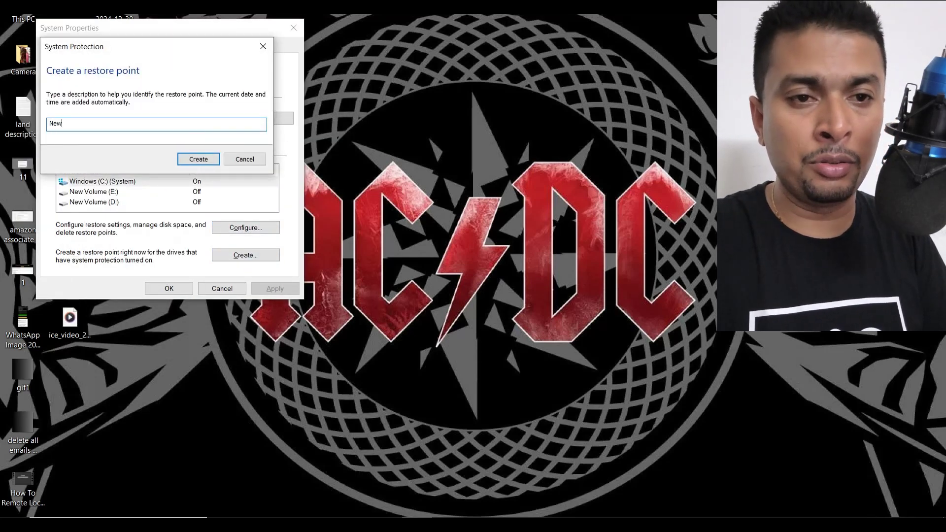
pyautogui.press('Return')
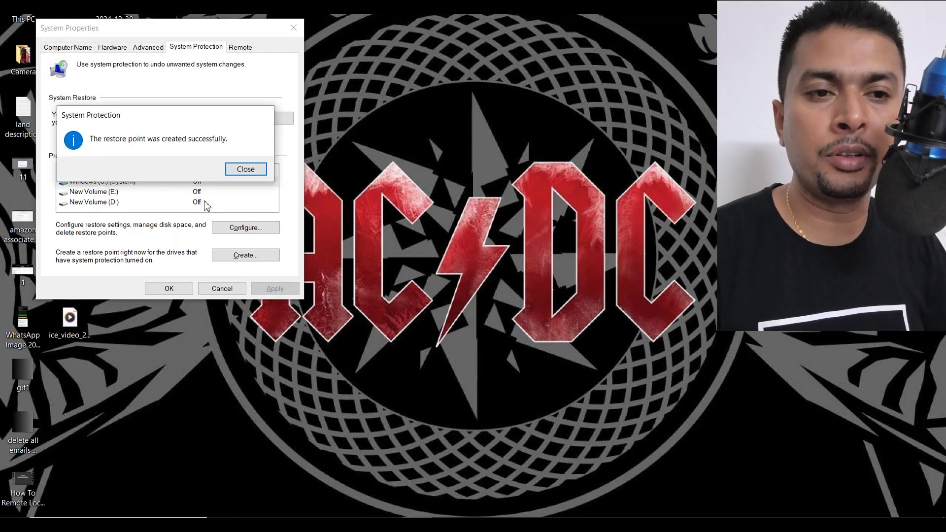
pyautogui.click(245, 170)
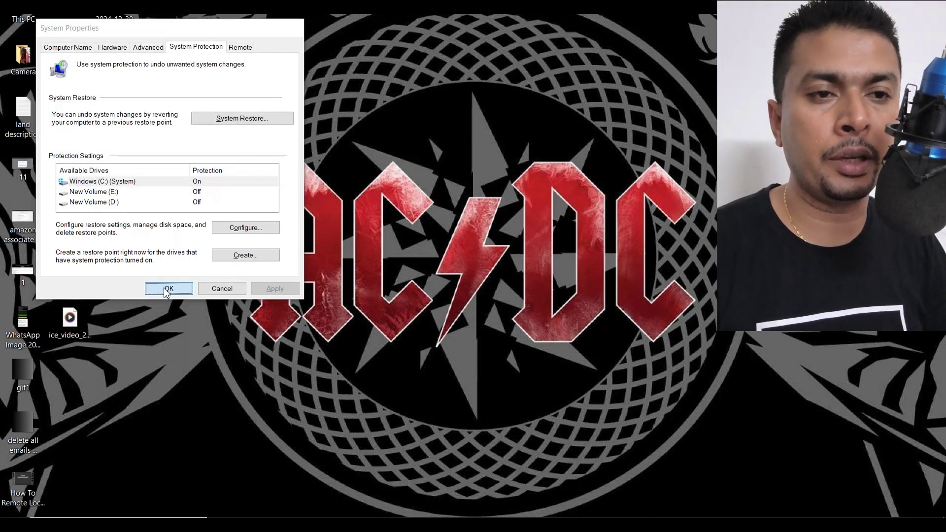
pyautogui.click(164, 288)
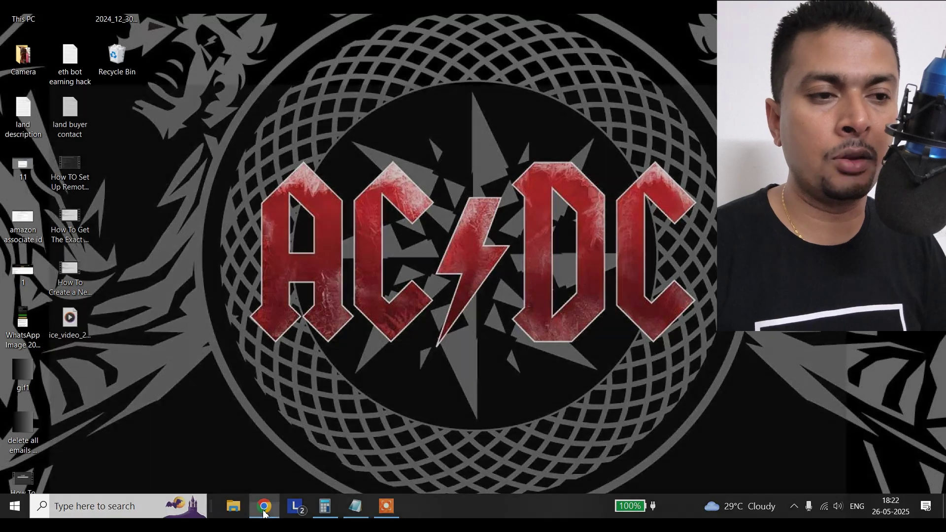
pyautogui.click(264, 508)
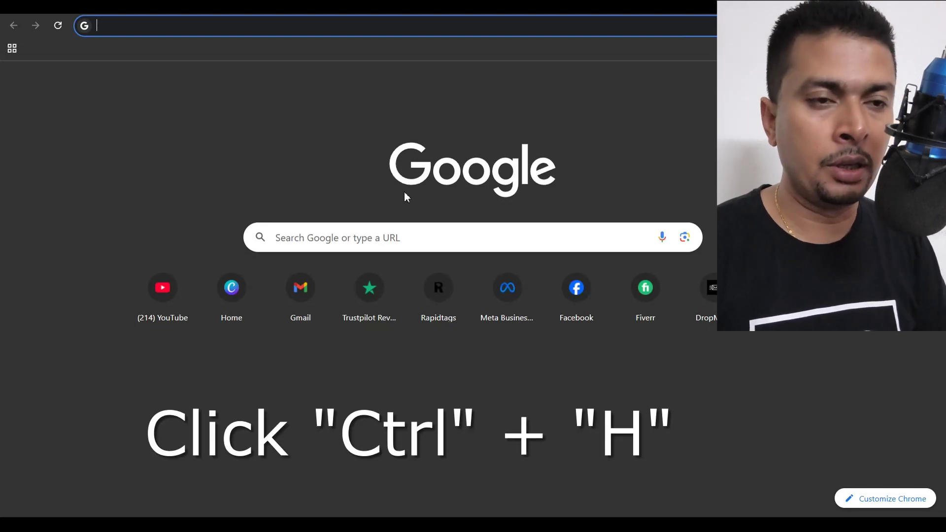
# Delete Chrome's browsing data with the time range set to All time
pyautogui.hotkey('ctrl', 'h')
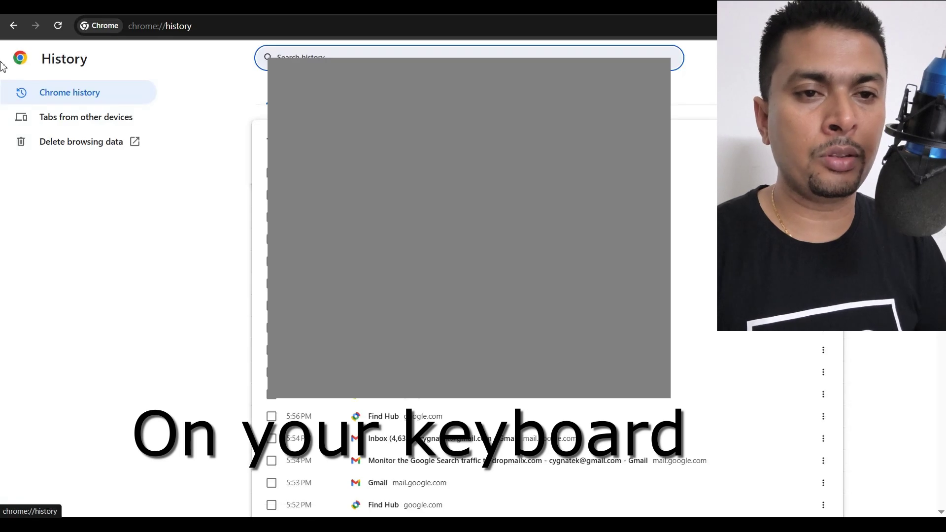
pyautogui.click(83, 143)
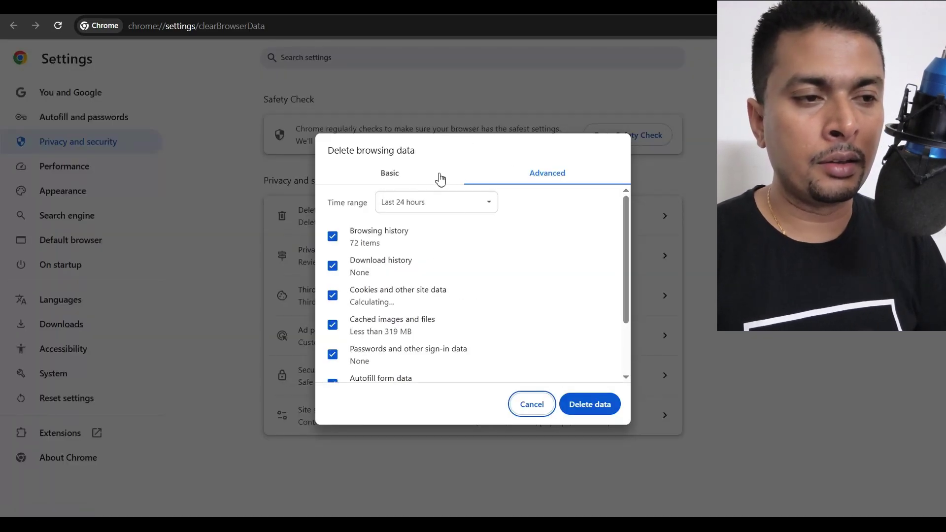
pyautogui.click(487, 206)
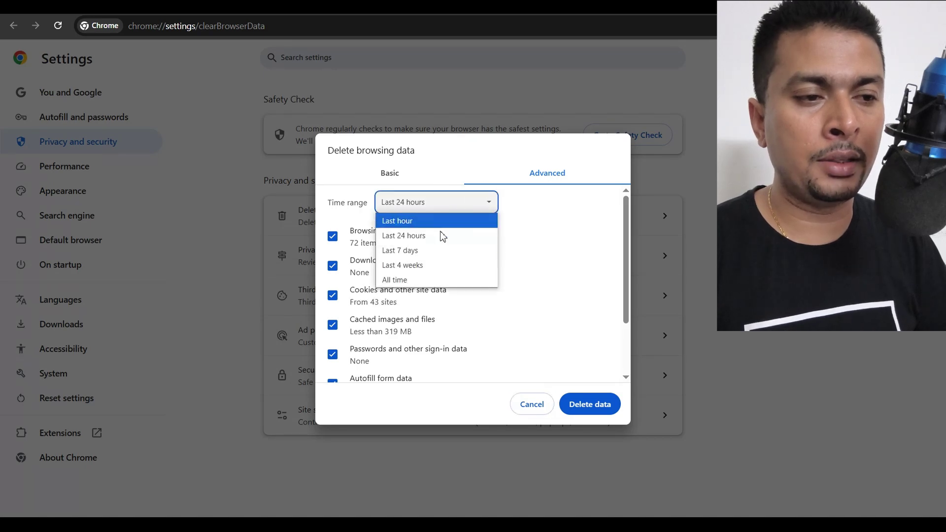
pyautogui.click(409, 280)
pyautogui.scroll(-3, 532, 244)
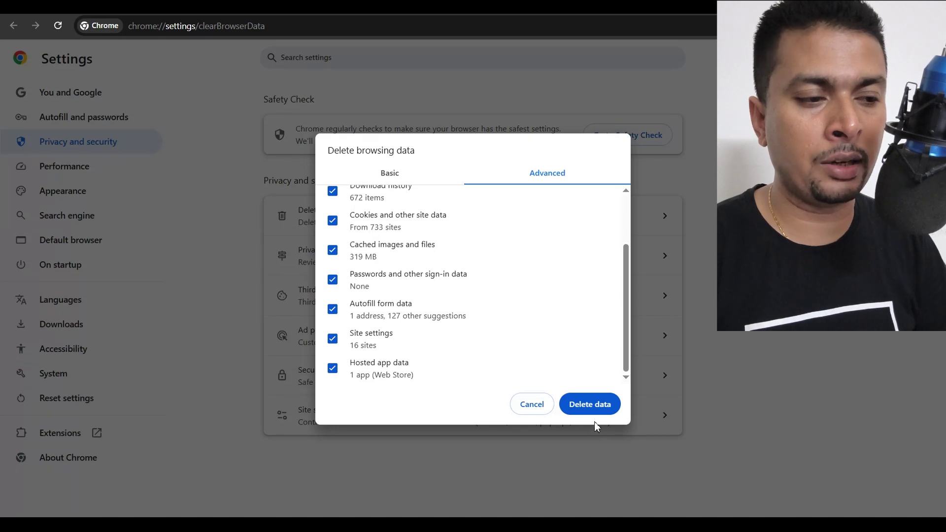
pyautogui.press('Escape')
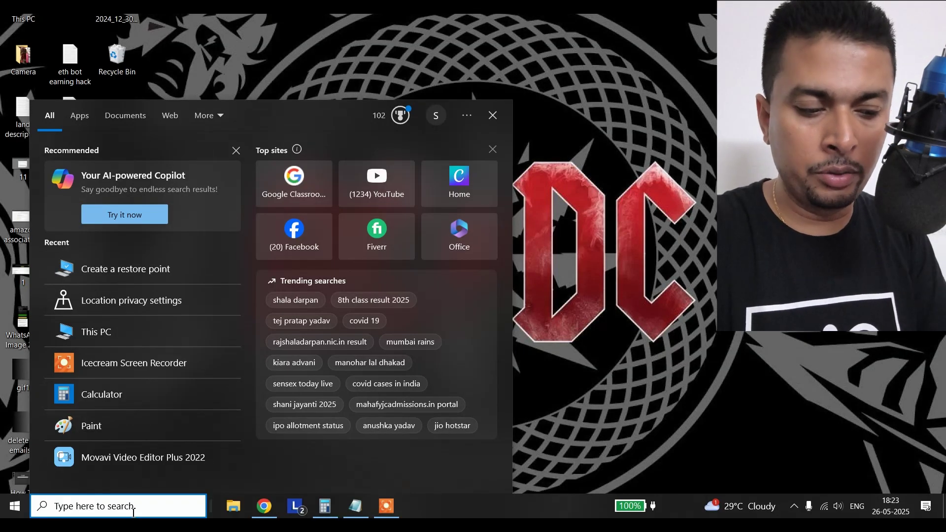
# Run Disk Cleanup on Windows (C:) and rescan it including system files
pyautogui.write('dis')
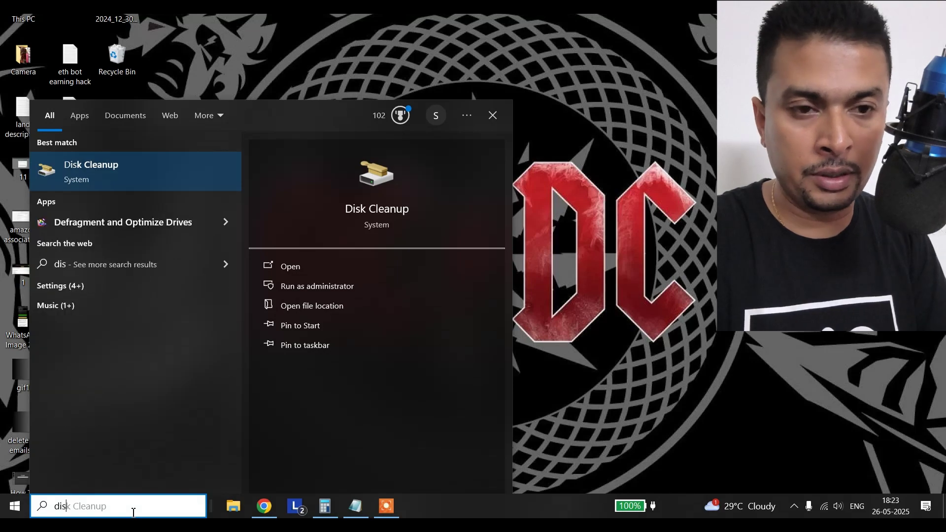
pyautogui.write('k')
pyautogui.press('Return')
pyautogui.click(416, 259)
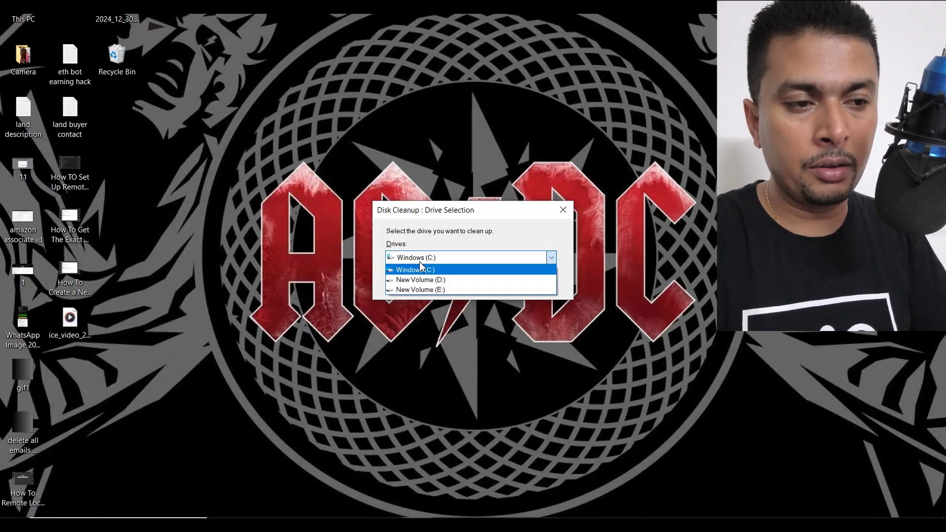
pyautogui.click(420, 271)
pyautogui.click(441, 280)
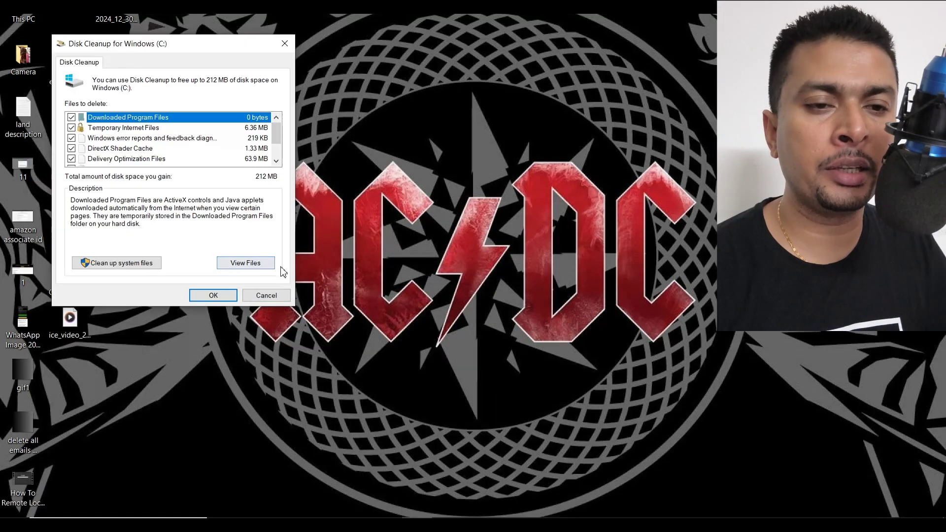
pyautogui.click(112, 265)
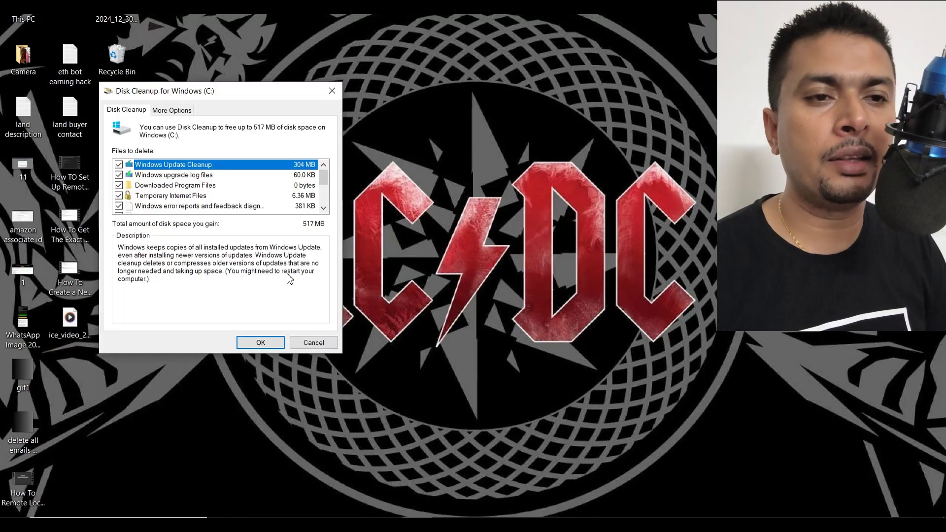